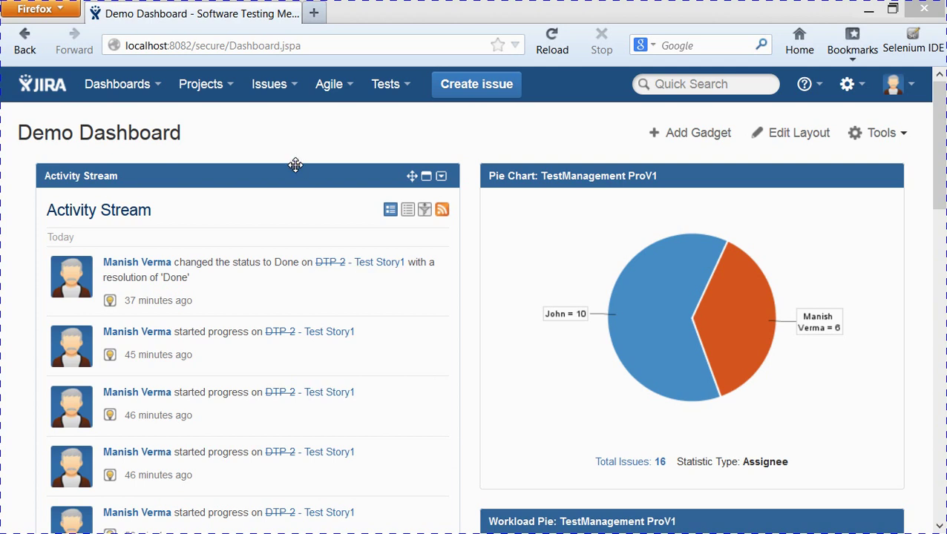
- Go from the dashboard to the Manage Boards page through the Agile menu
click(356, 90)
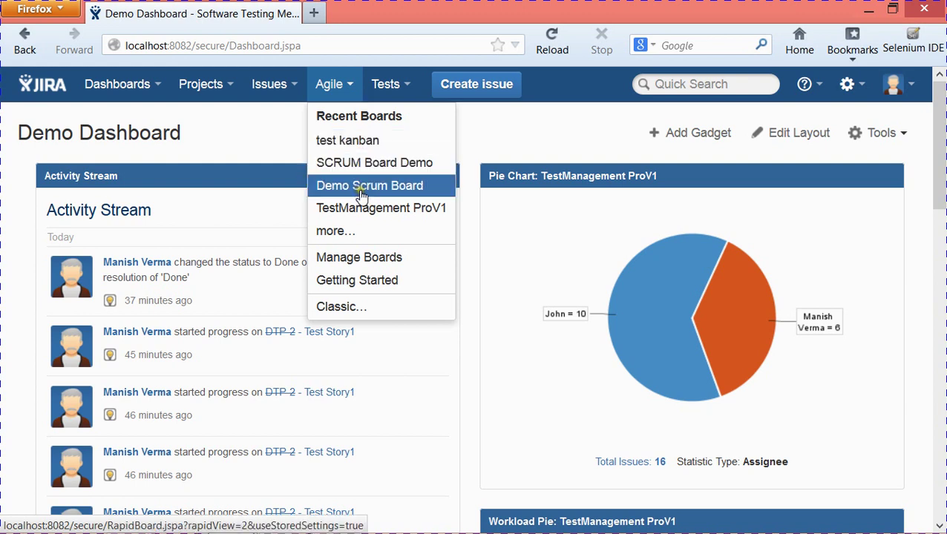
click(366, 258)
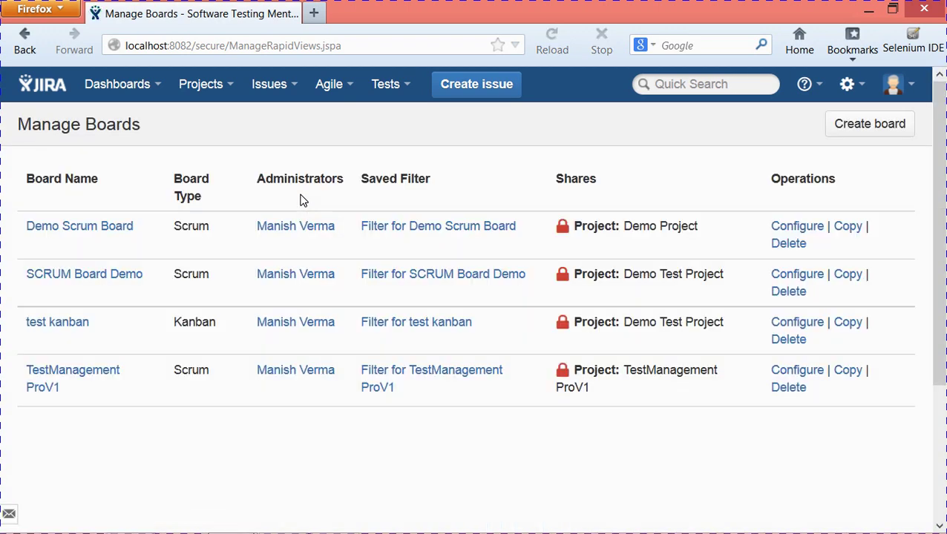
- Start a new board and choose a plain Kanban board without sample data
click(151, 195)
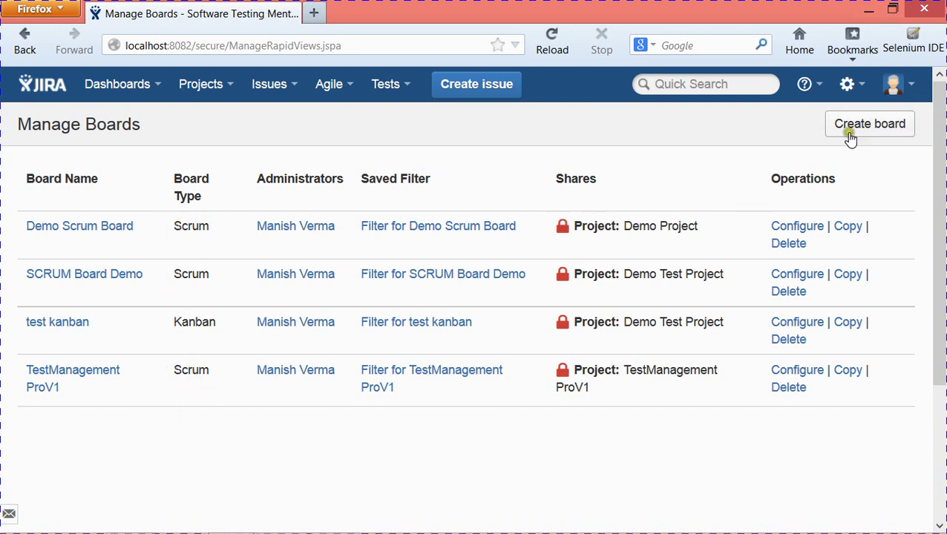
click(882, 126)
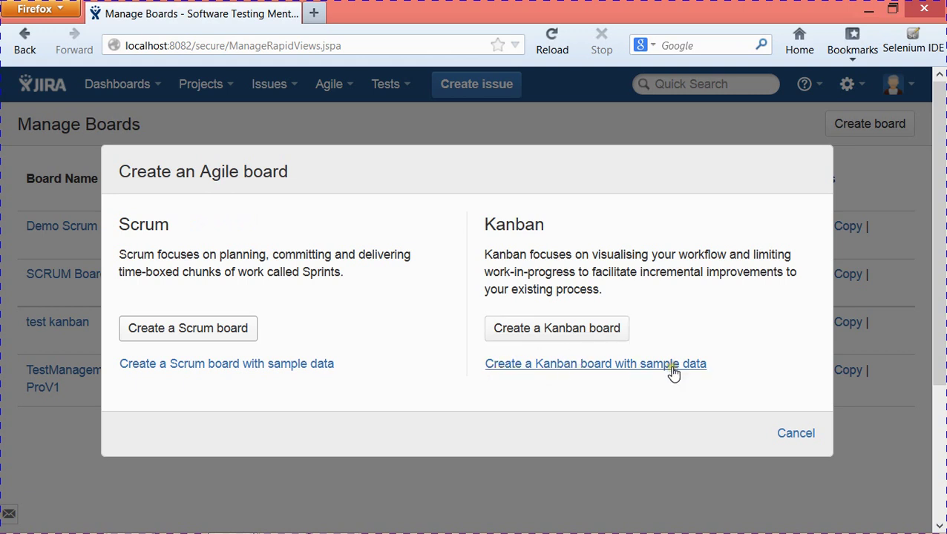
click(560, 331)
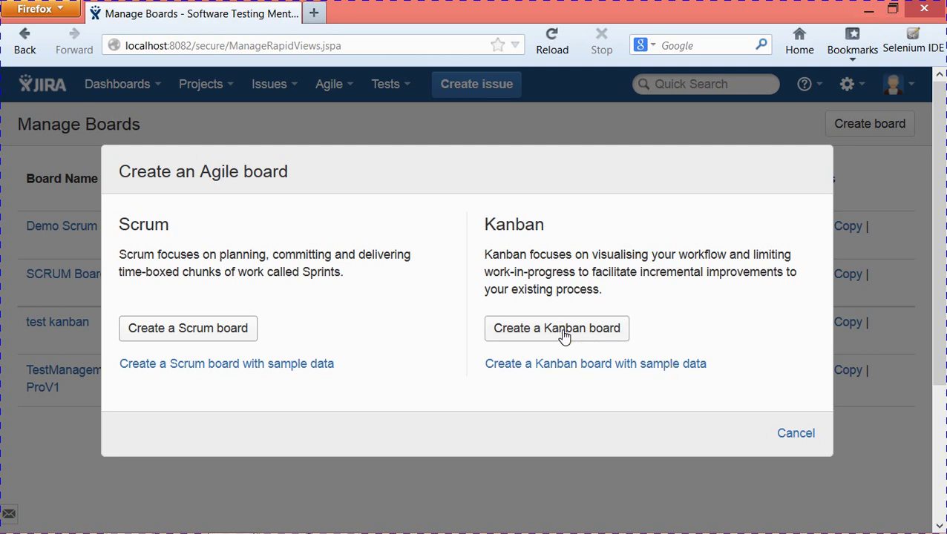
click(564, 334)
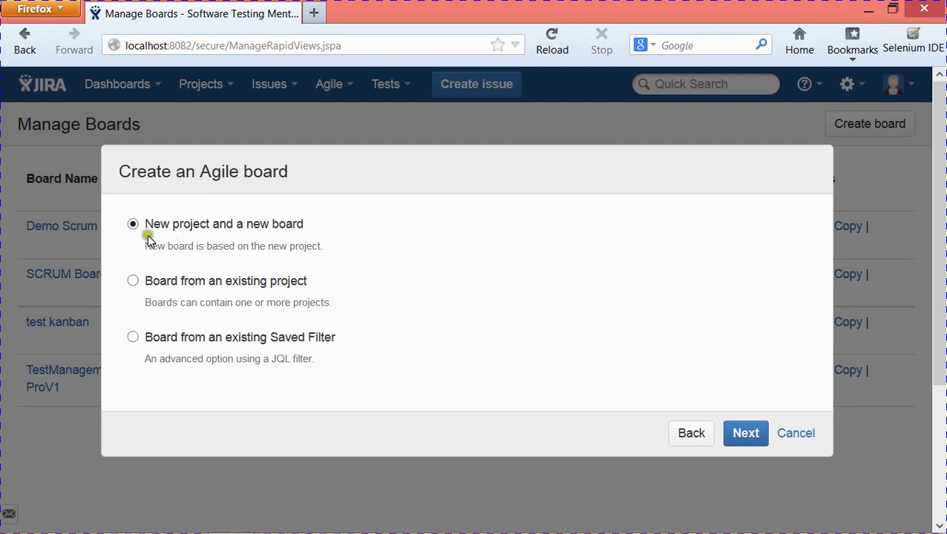
- Base the Kanban board on an existing project and continue to the naming step
click(197, 239)
click(179, 239)
click(133, 284)
click(160, 234)
click(130, 285)
click(745, 434)
- Name the board 'Demo KANBAN Board', include Demo Test Project (DTP), and create it
click(337, 232)
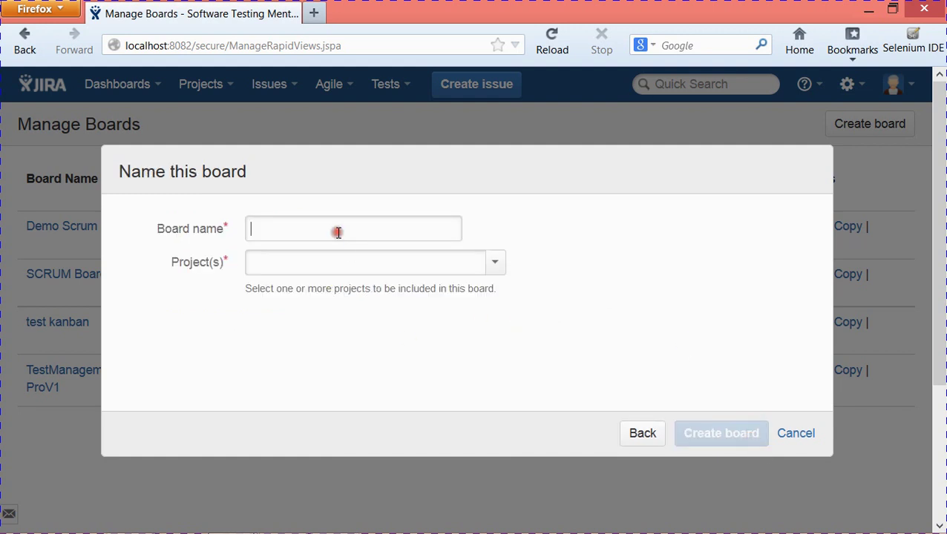
text(Demo KANBA)
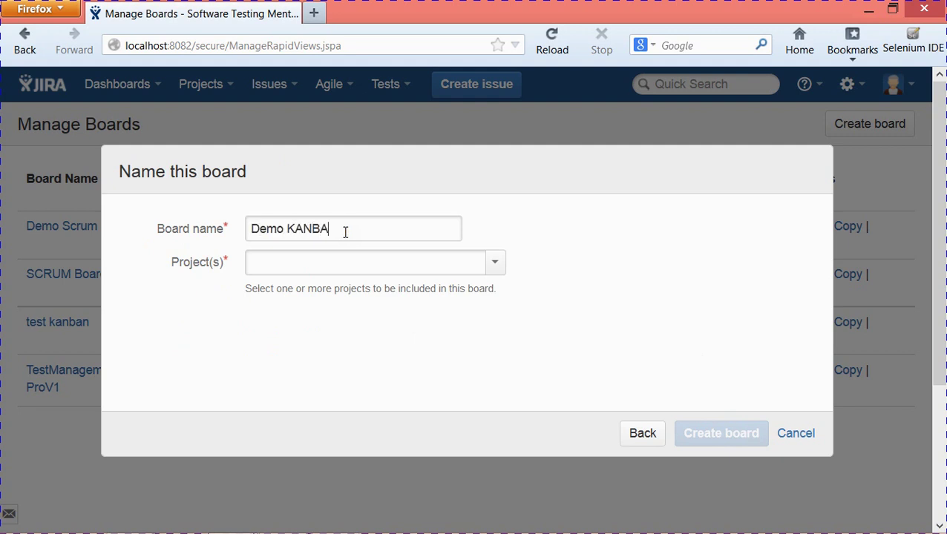
text(N Board)
click(362, 227)
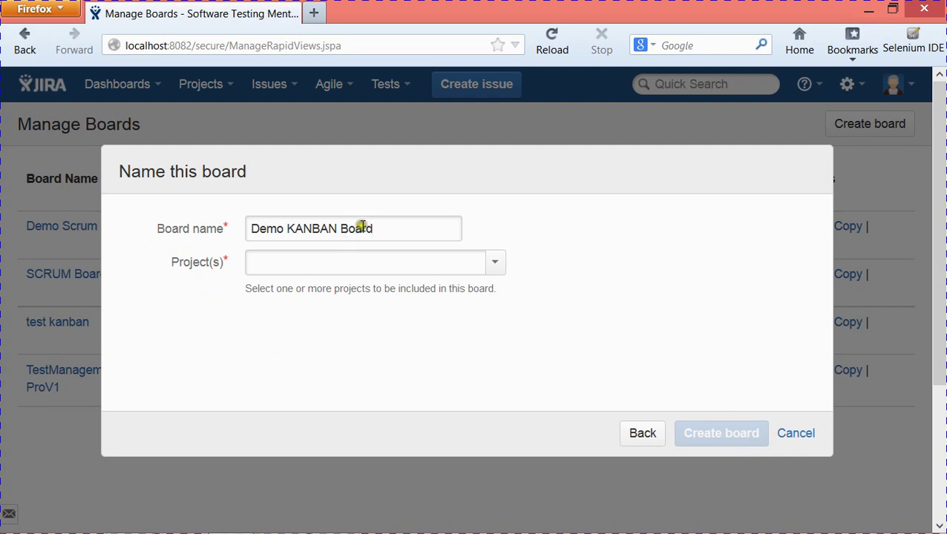
click(494, 262)
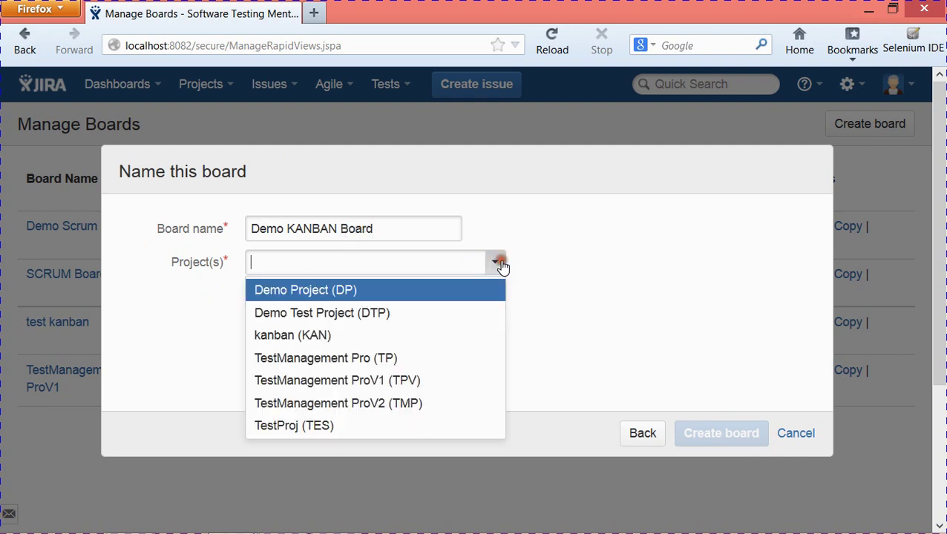
click(389, 315)
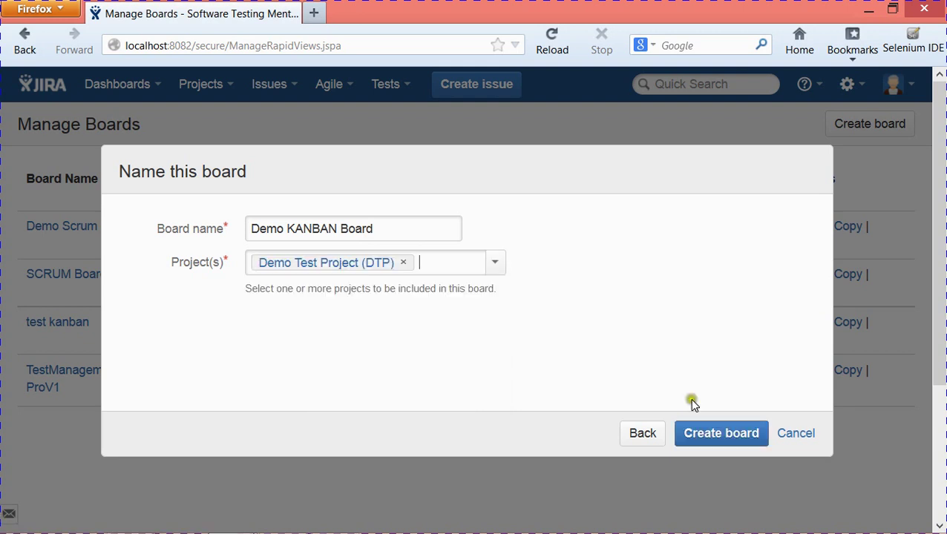
click(722, 437)
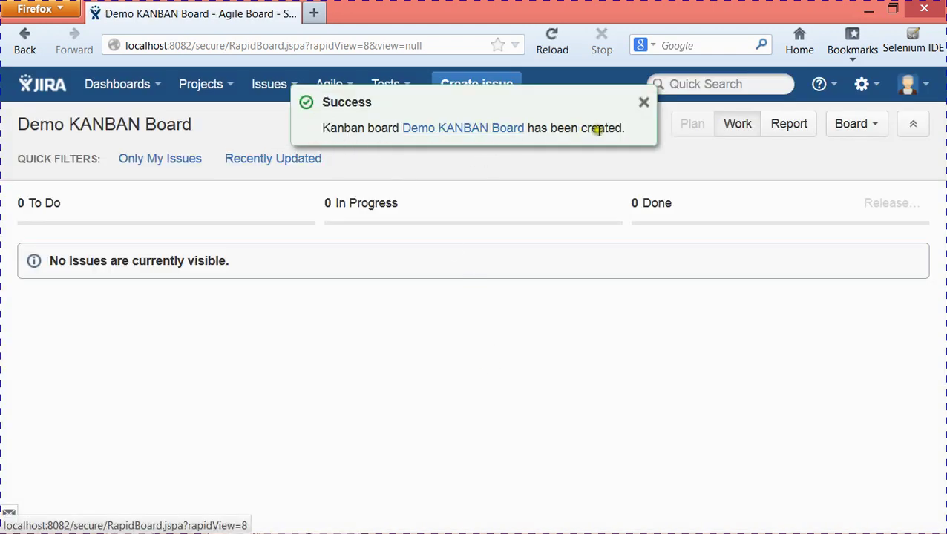
- Dismiss the success message and choose Configure from the Board dropdown
click(643, 103)
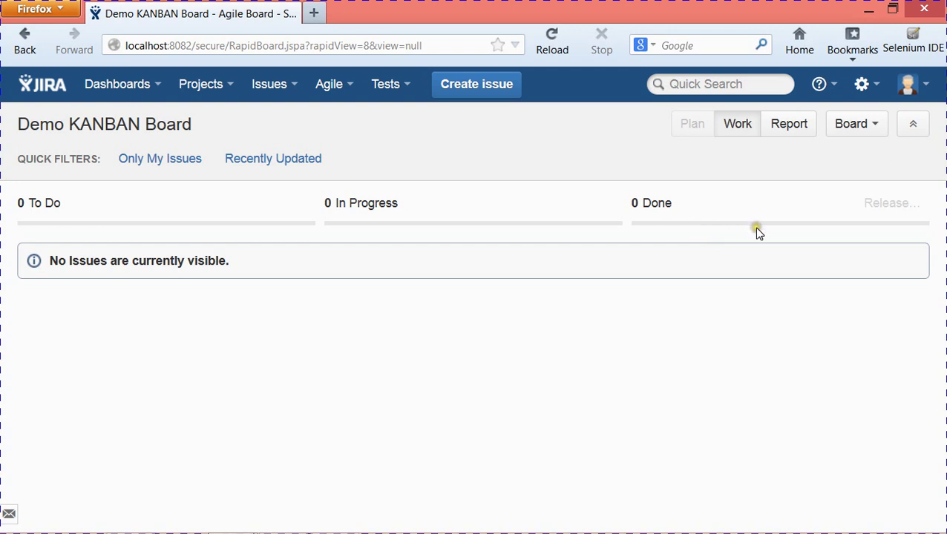
click(880, 132)
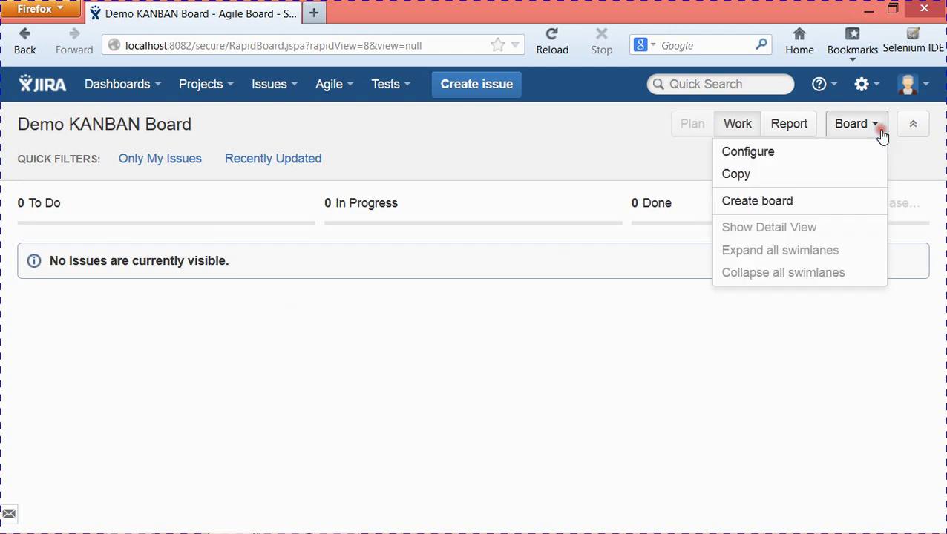
click(879, 131)
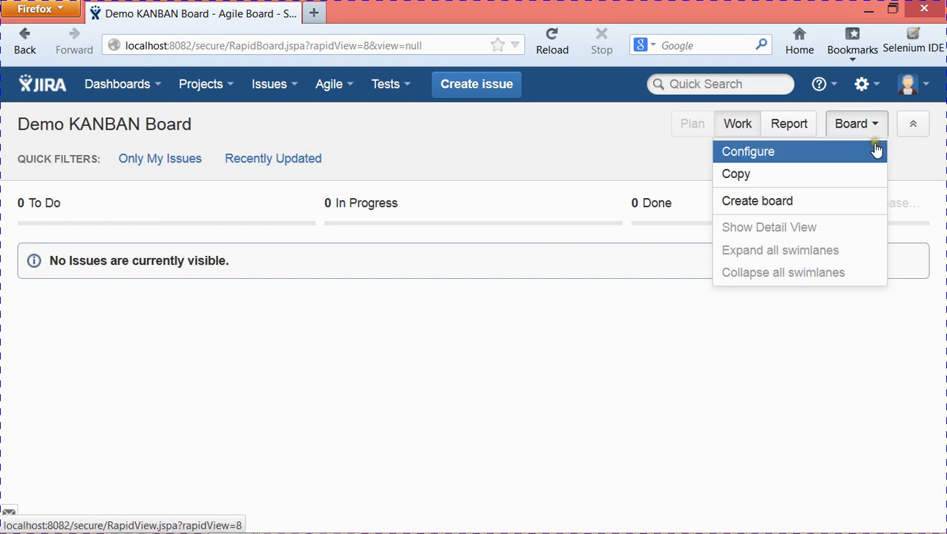
click(871, 149)
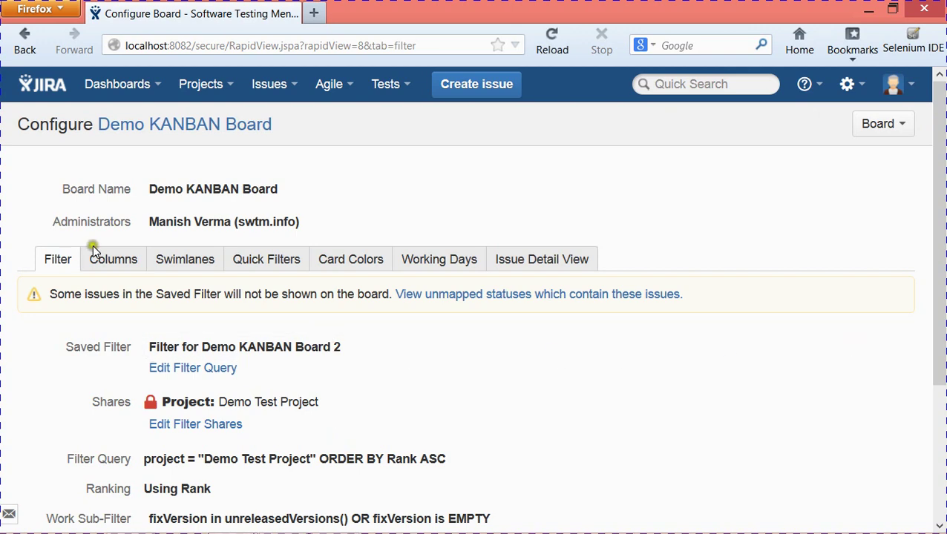
- In the Columns settings, drag the unmapped statuses into the Done and To Do columns
click(111, 261)
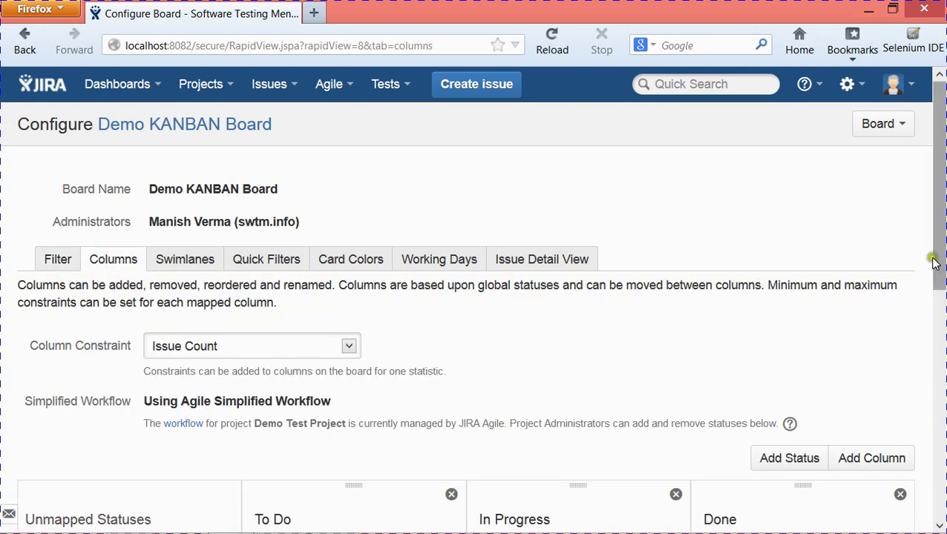
scroll(936, 259, down, 3)
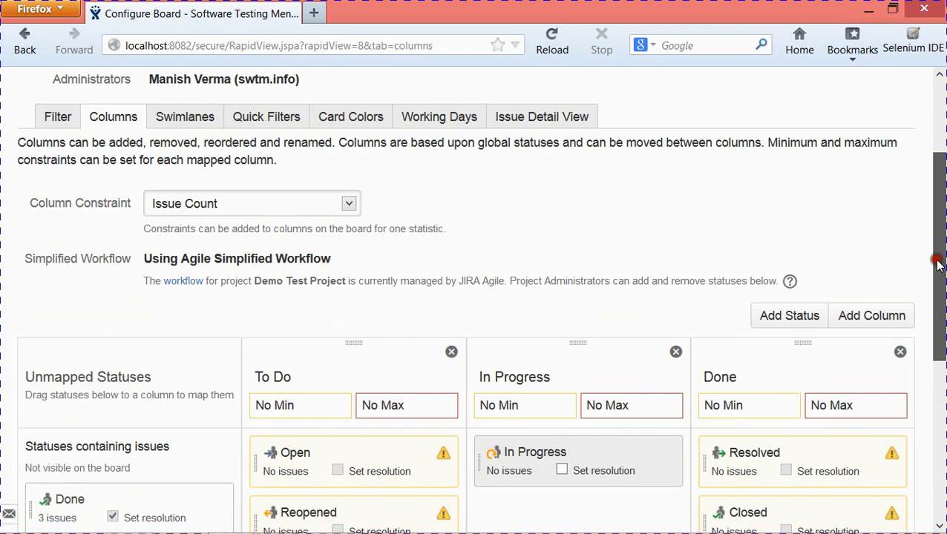
drag(936, 264, 933, 354)
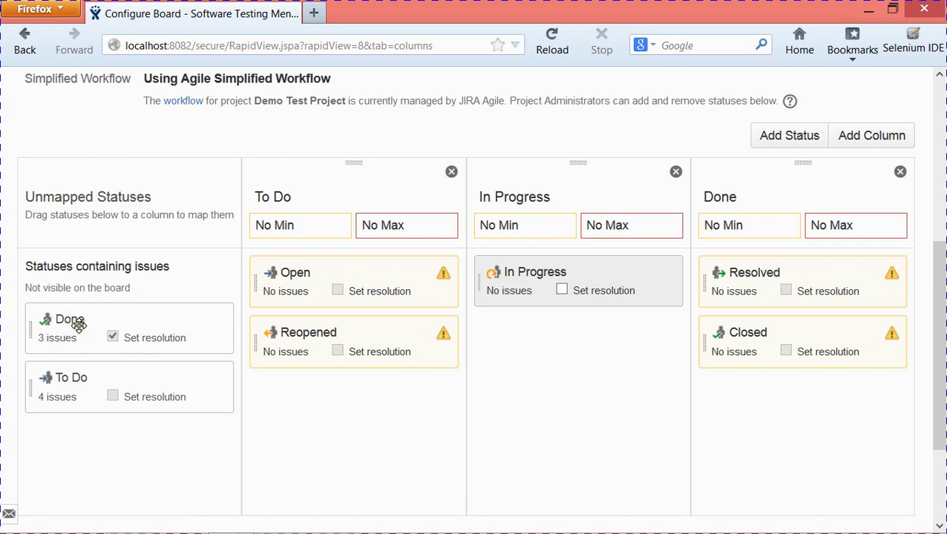
drag(79, 326, 761, 407)
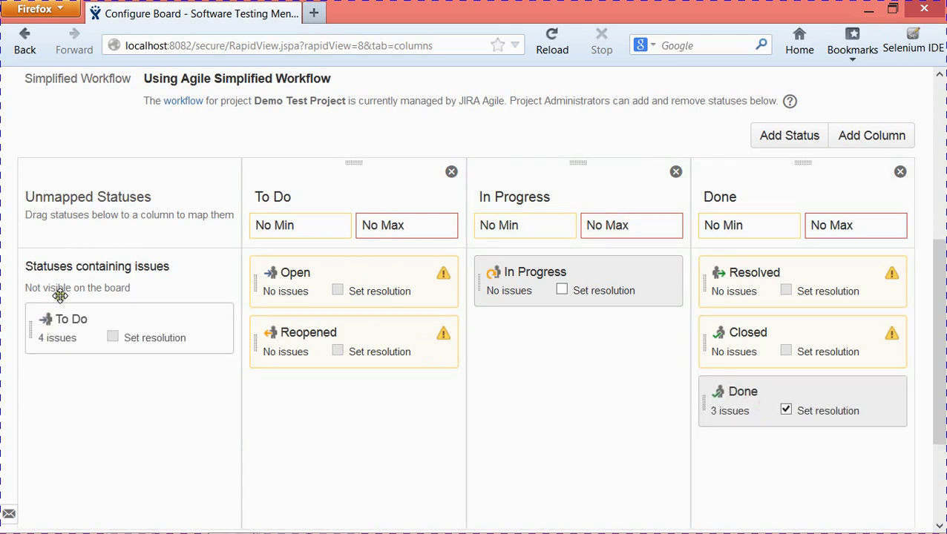
mouse_move(728, 201)
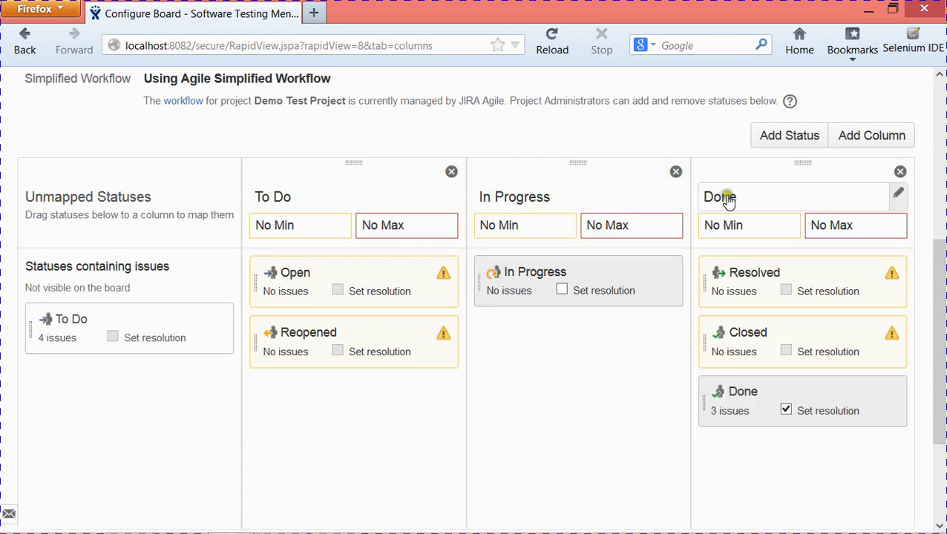
drag(64, 319, 295, 385)
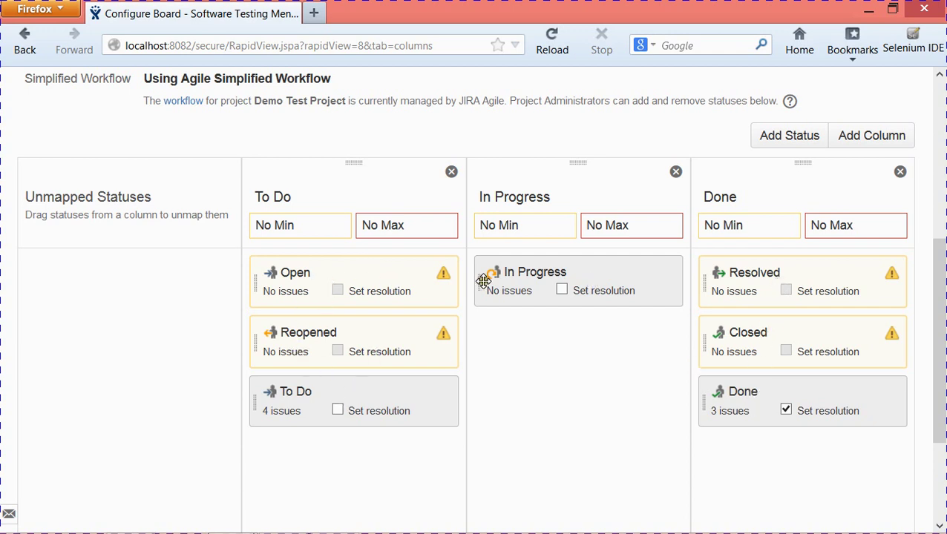
- Scroll back to the top to review To Do, In Progress and Done with their statuses
scroll(931, 296, down, 2)
scroll(931, 297, up, 4)
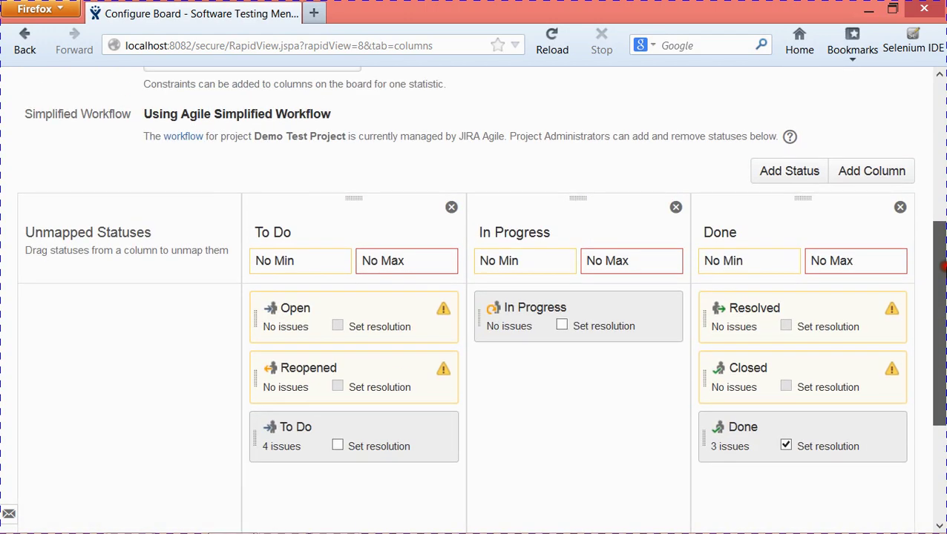
scroll(931, 297, down, 2)
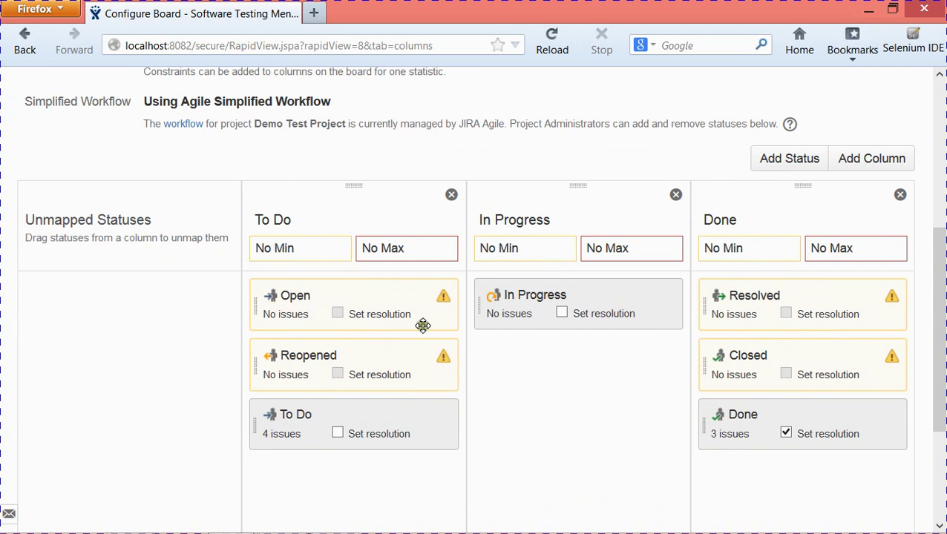
drag(938, 285, 941, 264)
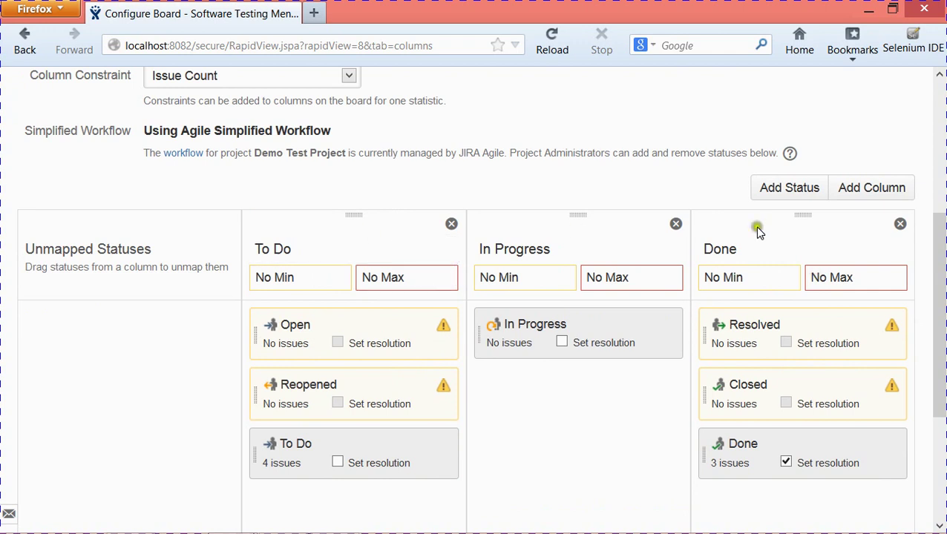
click(882, 187)
drag(940, 266, 942, 122)
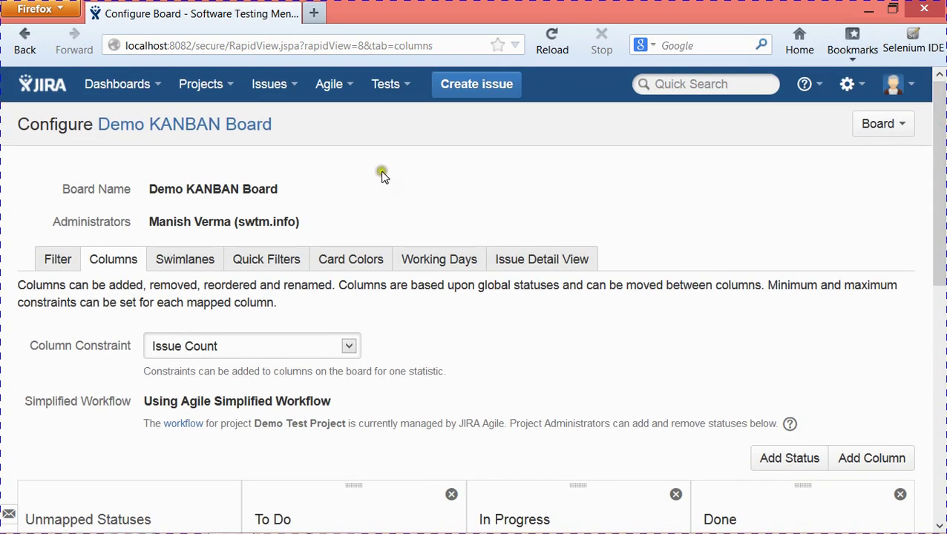
- Open Demo KANBAN Board from the title link to view its To Do, In Progress and Done issues
click(204, 126)
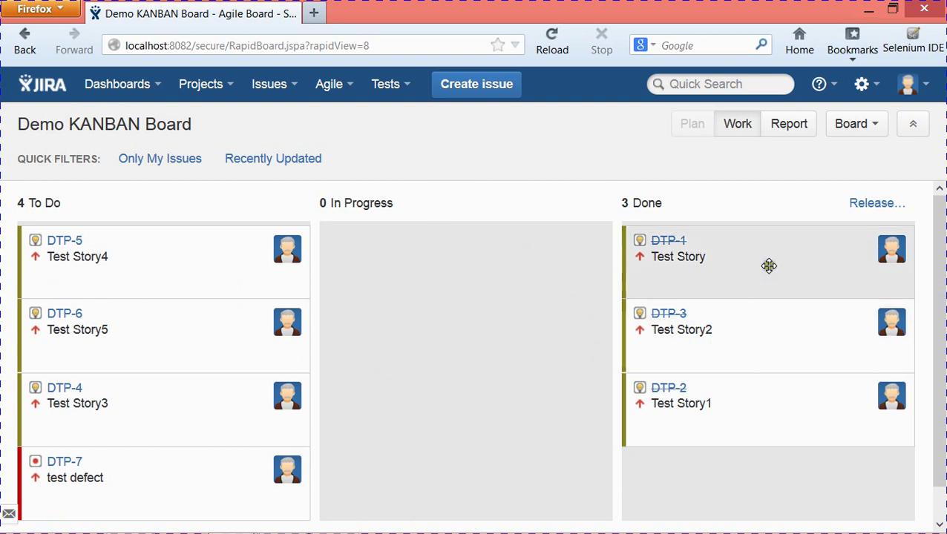
drag(942, 274, 941, 252)
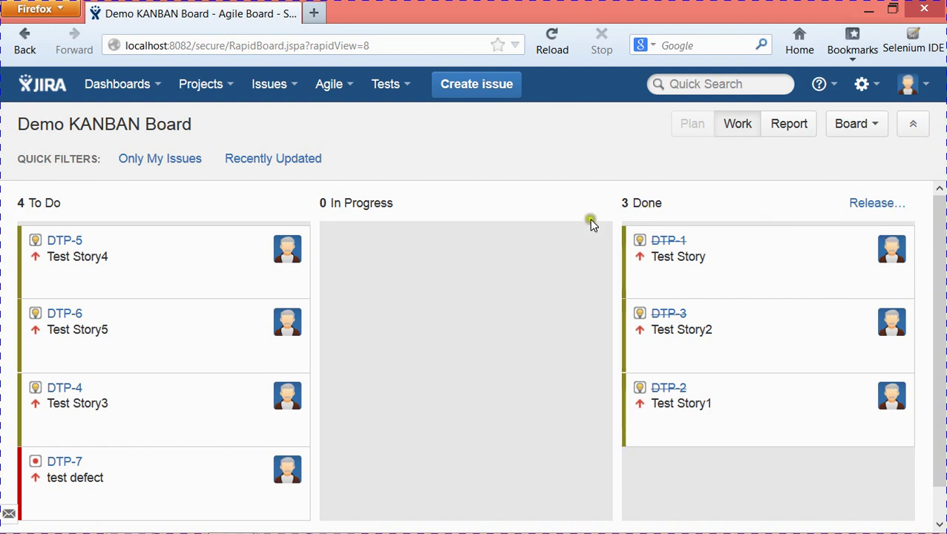
- Open issue DTP-5 Test Story4's full page and set its status to In Progress
click(65, 242)
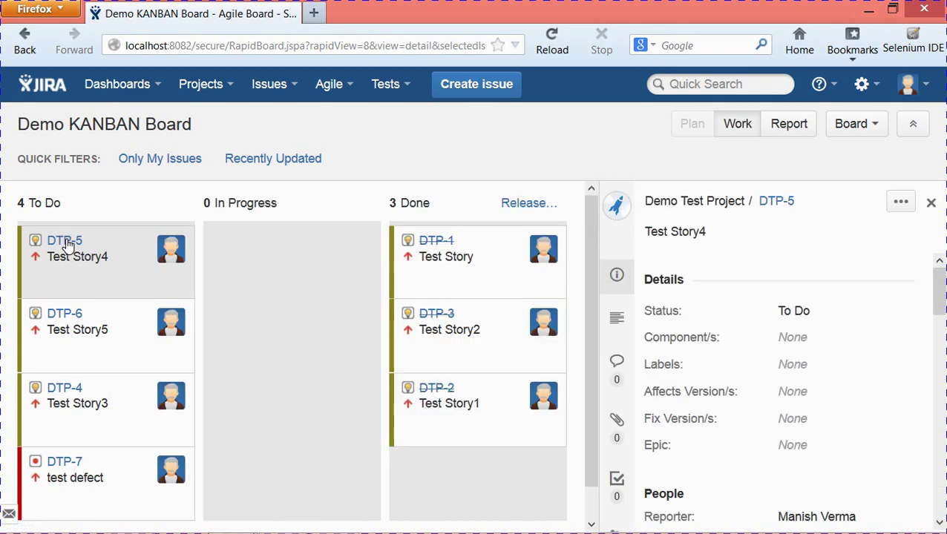
mouse_move(940, 280)
mouse_down()
mouse_move(941, 310)
mouse_move(940, 281)
mouse_up()
click(788, 202)
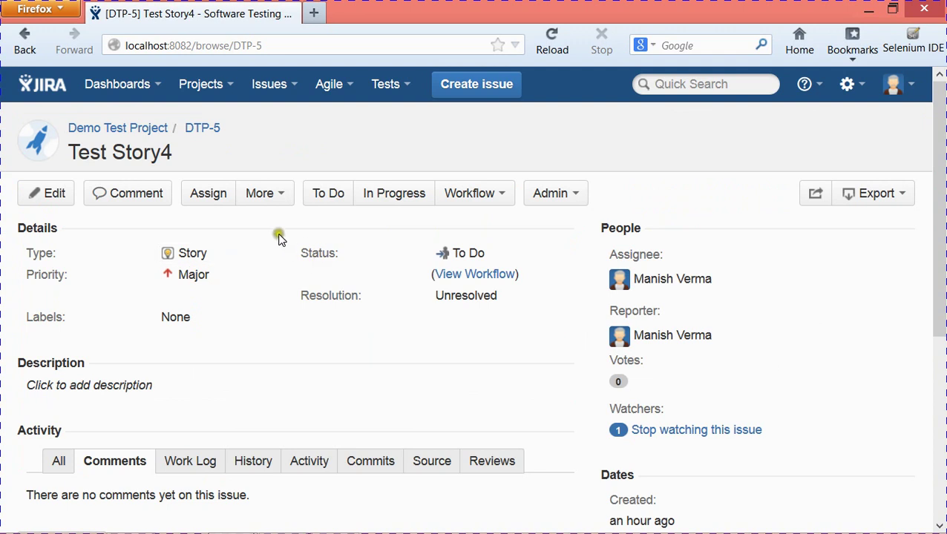
click(391, 197)
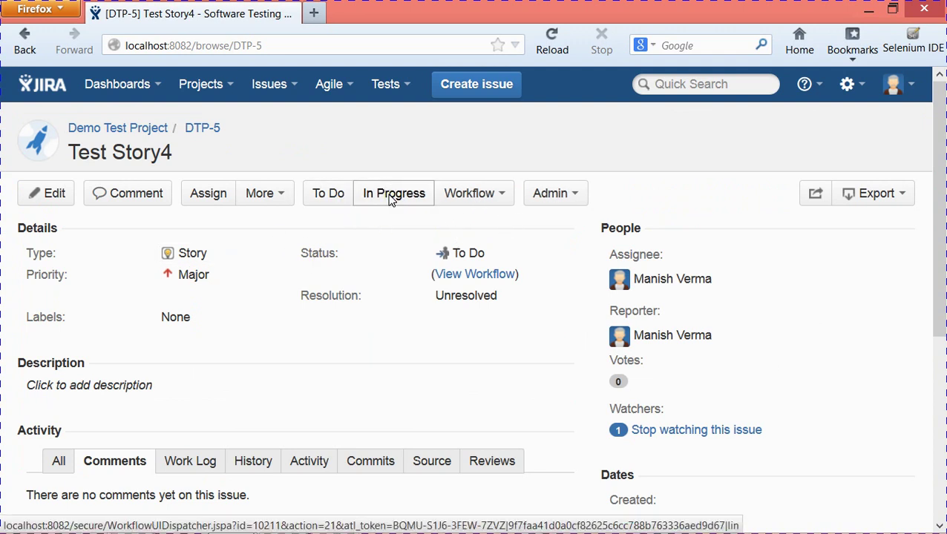
click(388, 197)
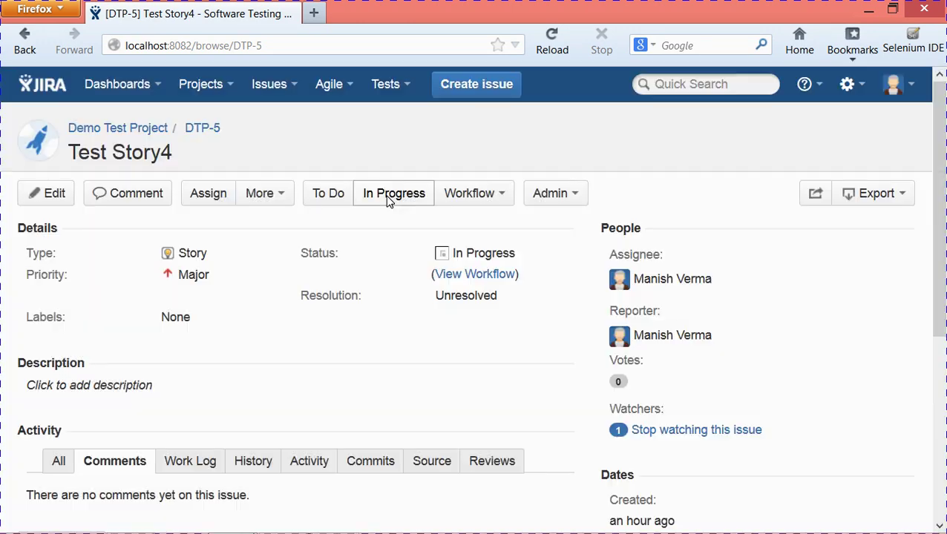
- Return to Demo KANBAN Board from the recent boards list and close the issue details panel
click(400, 95)
click(332, 84)
click(345, 144)
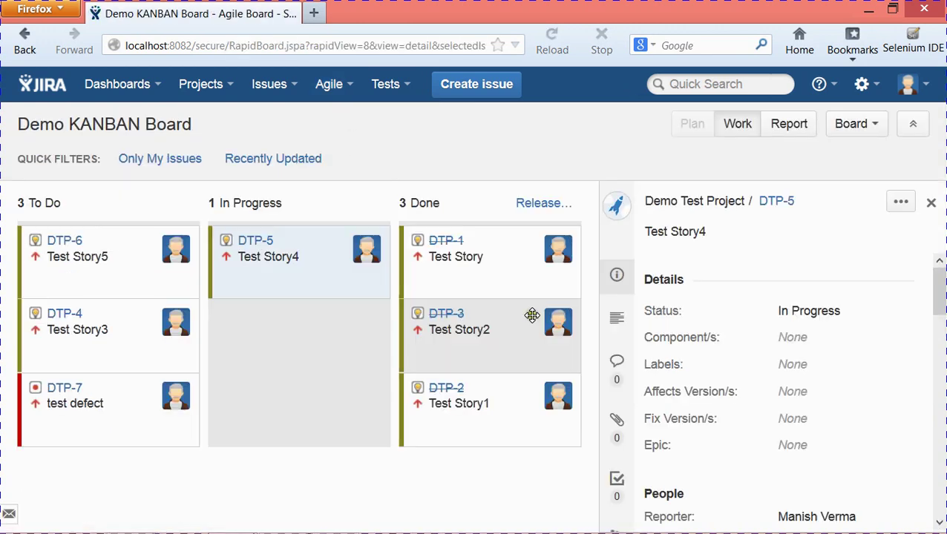
click(932, 204)
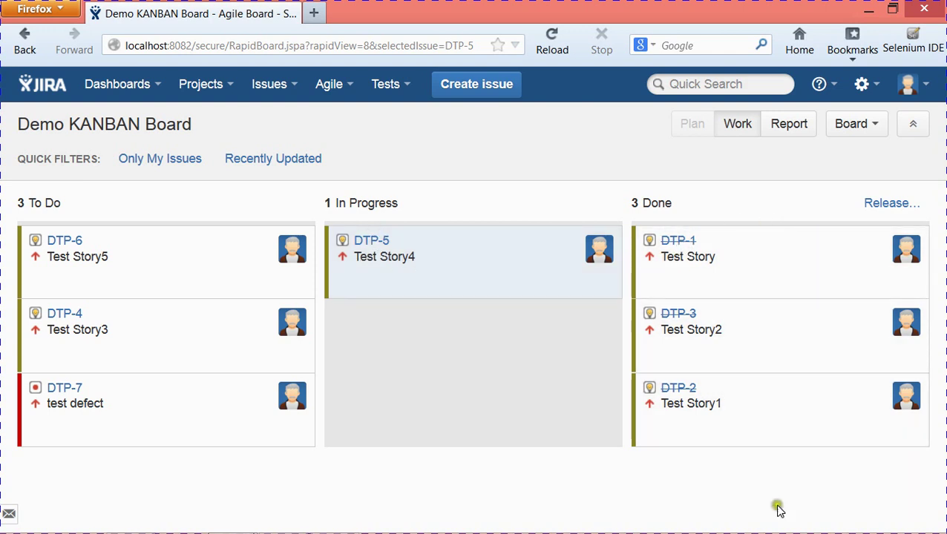
- Open the Release form for the Done issues, cancel it, then show the Board options
click(900, 204)
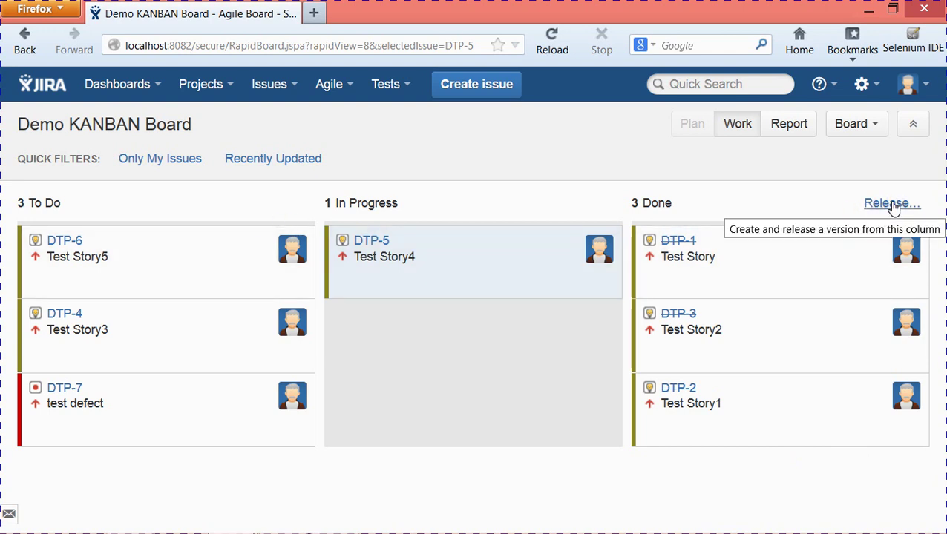
click(858, 204)
click(890, 203)
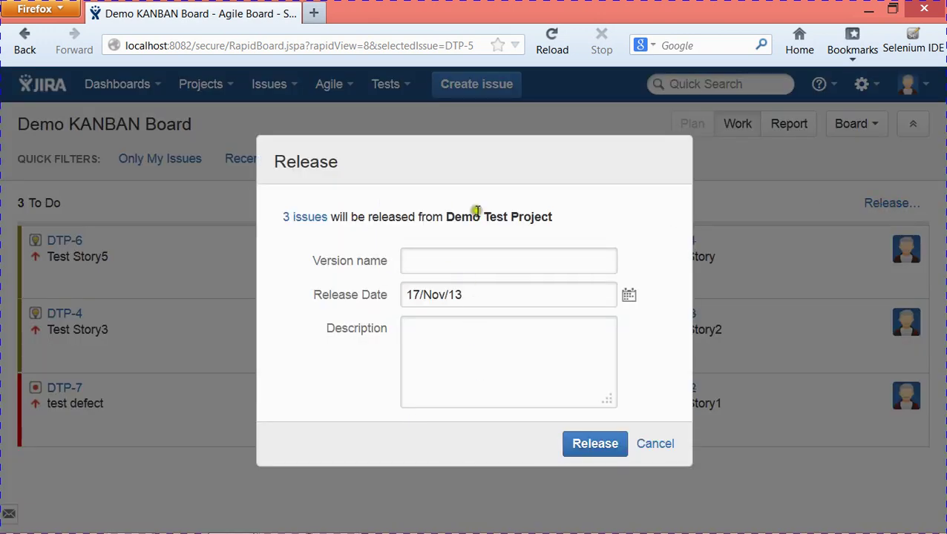
click(655, 445)
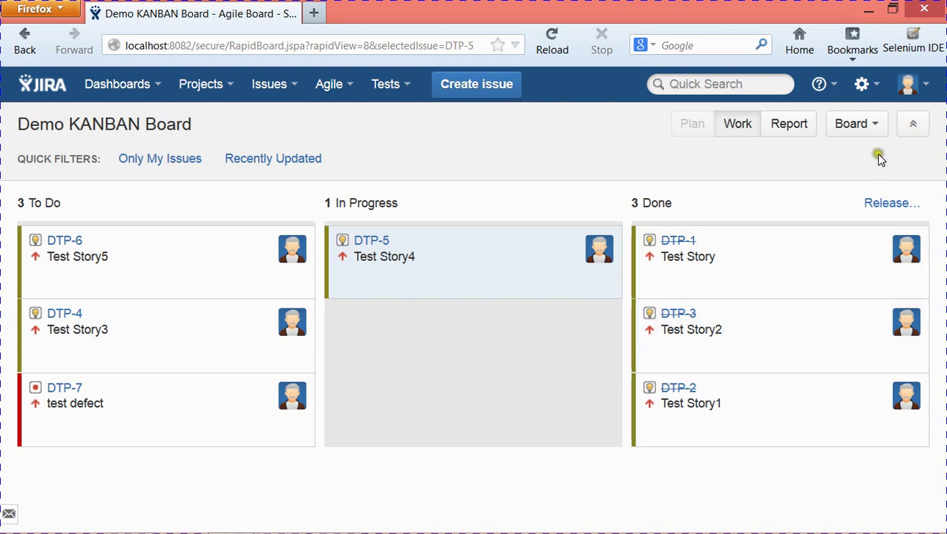
click(875, 125)
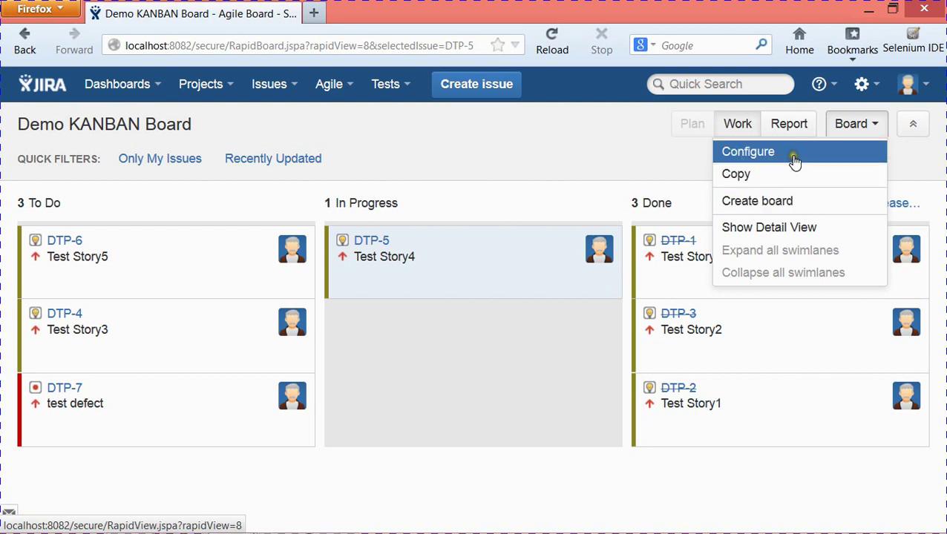
- Close the Board menu and return to the Manage Boards list through the Agile menu
click(578, 154)
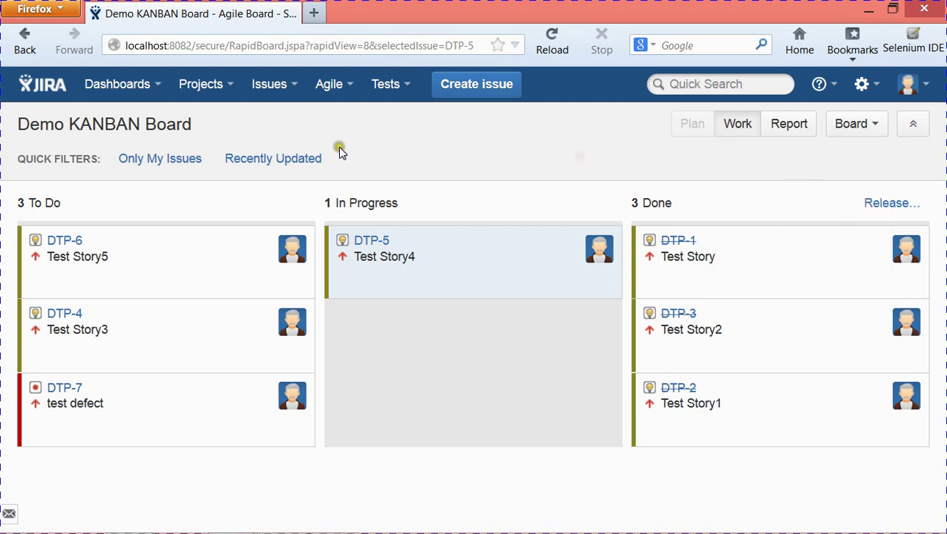
click(353, 87)
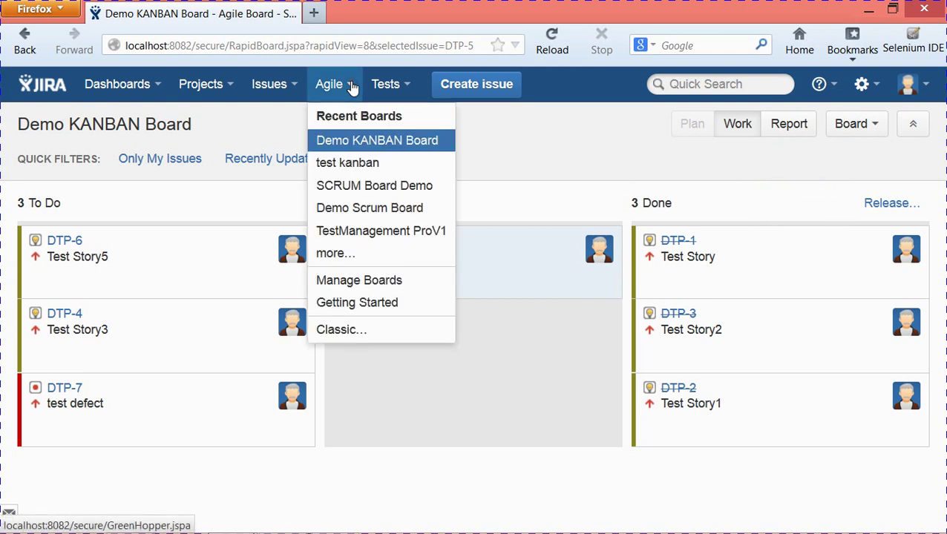
click(367, 280)
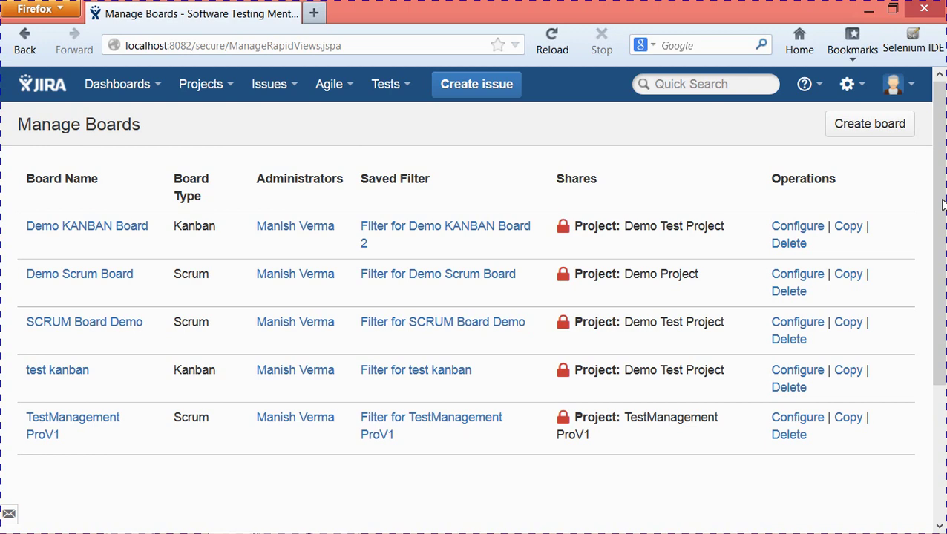
scroll(941, 212, down, 1)
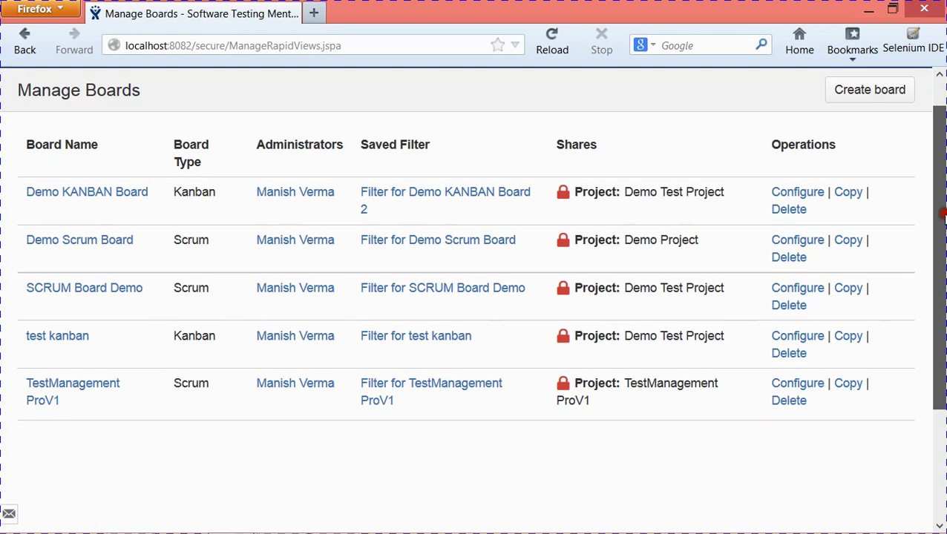